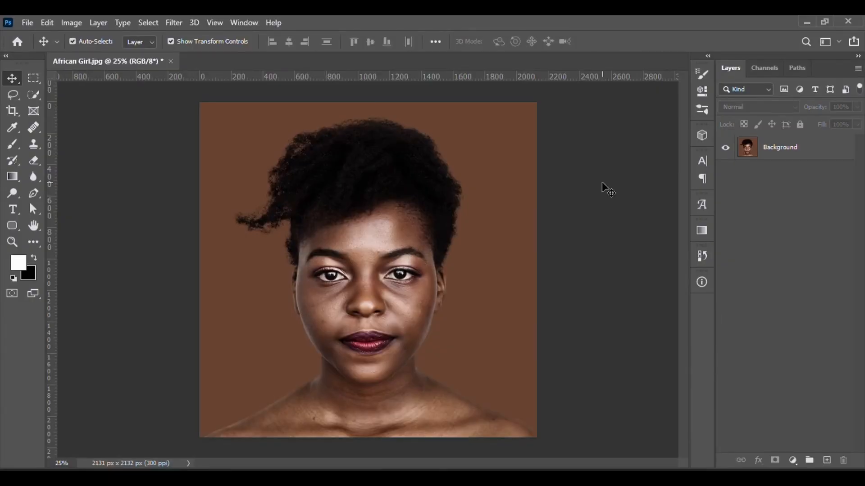
- Examine the skin of the face, neck and shoulders in the portrait up close
key(ctrl+equal)
key(ctrl+equal)
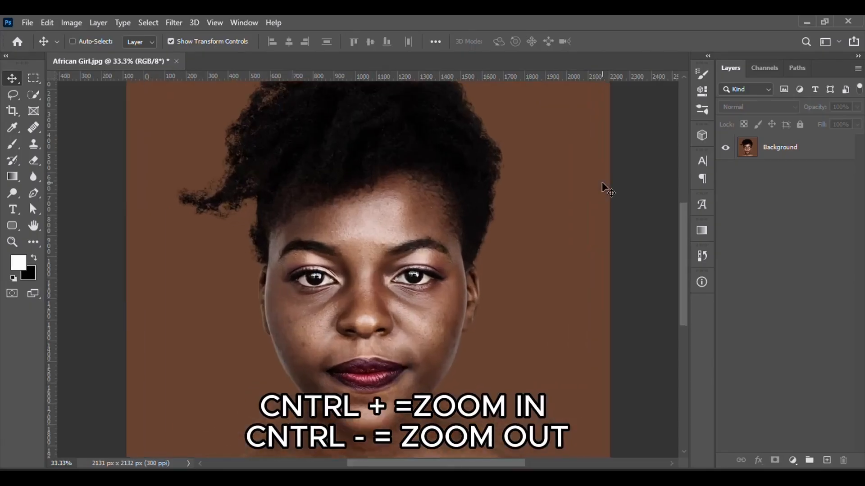
key(ctrl+equal)
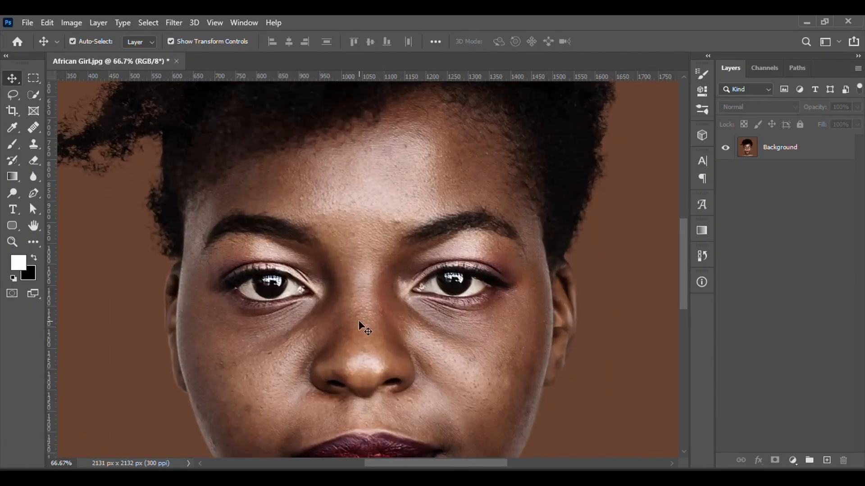
drag(358, 320, 351, 244)
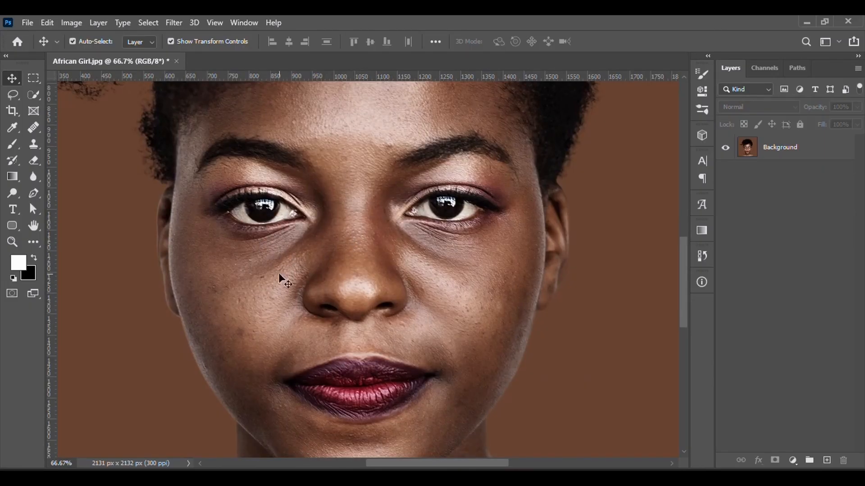
drag(368, 243, 363, 280)
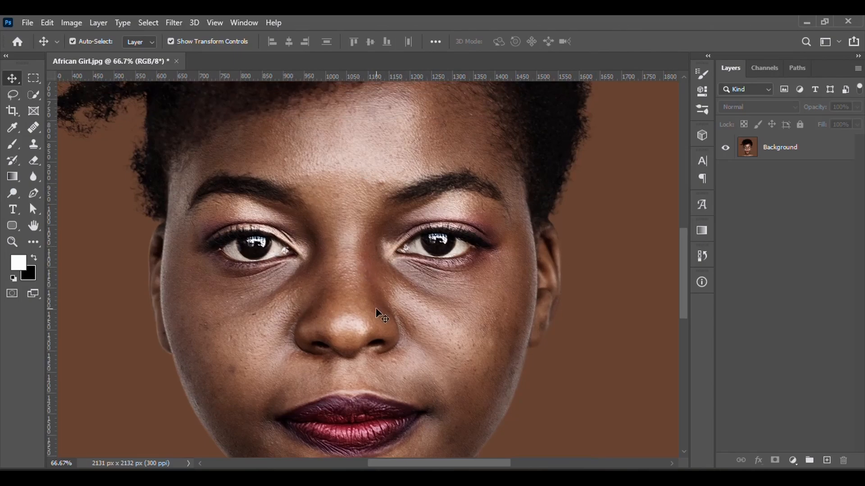
drag(341, 347, 374, 232)
scroll(388, 342, down, 5)
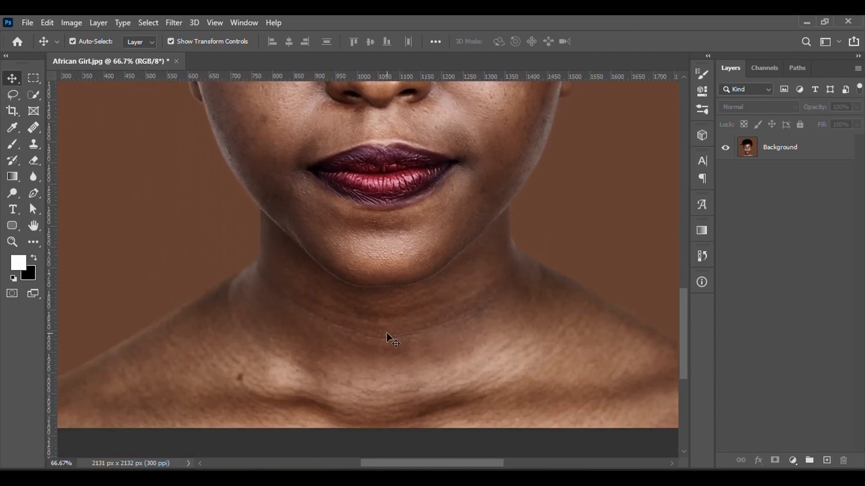
key(ctrl+0)
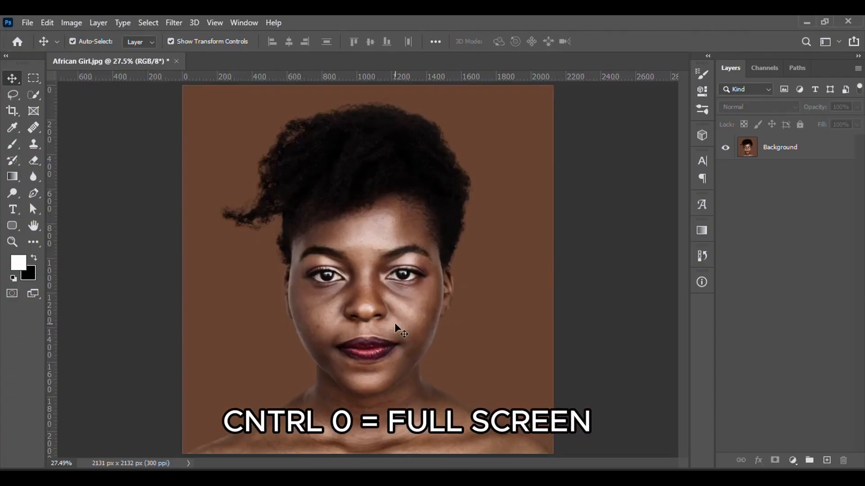
- Duplicate the Background layer and set the copy's blend mode to Vivid Light
click(810, 158)
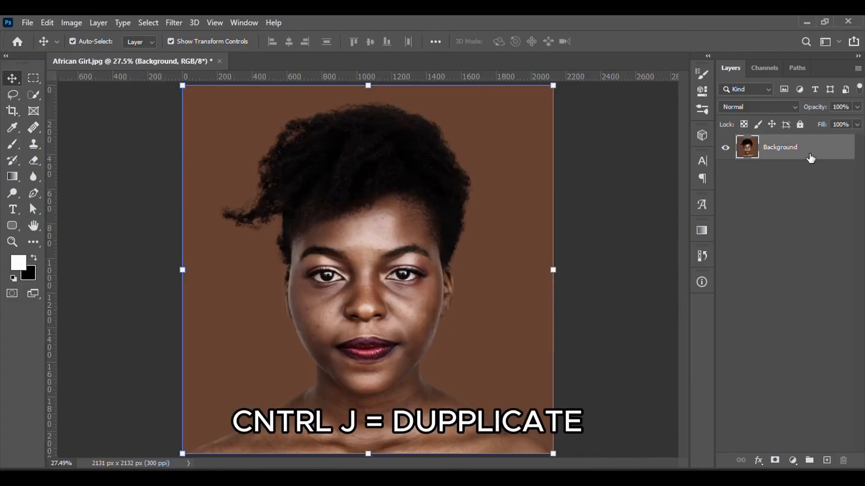
key(ctrl+j)
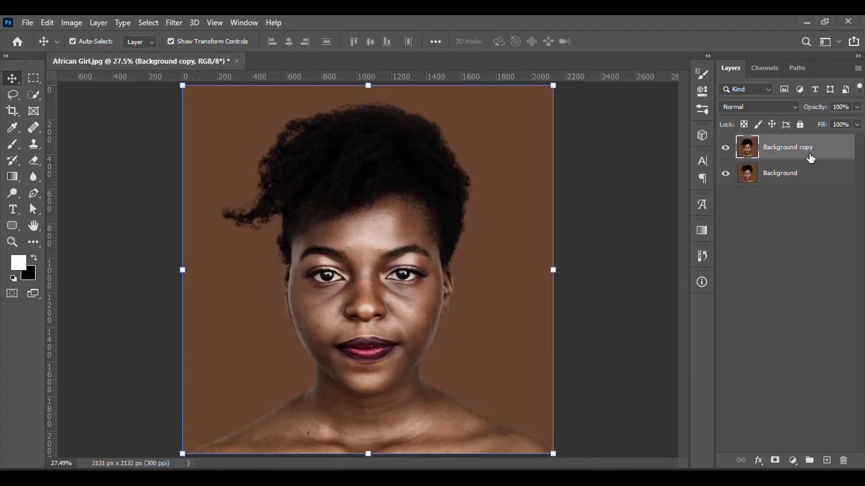
click(778, 109)
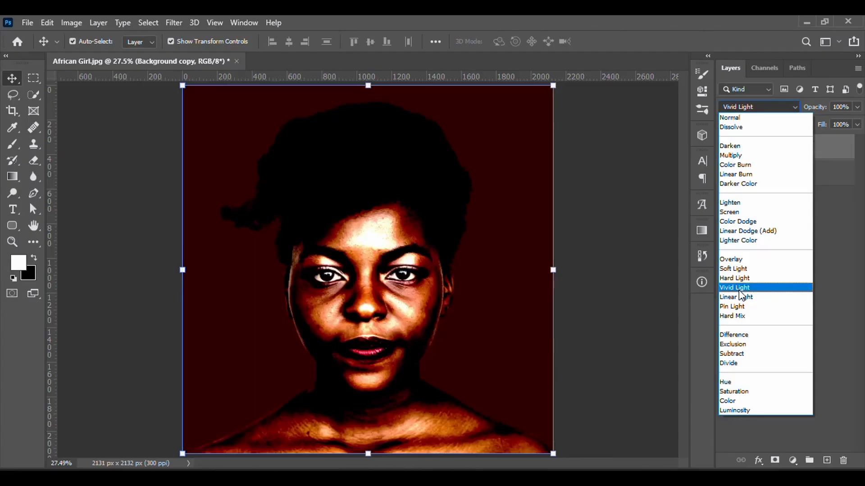
click(739, 289)
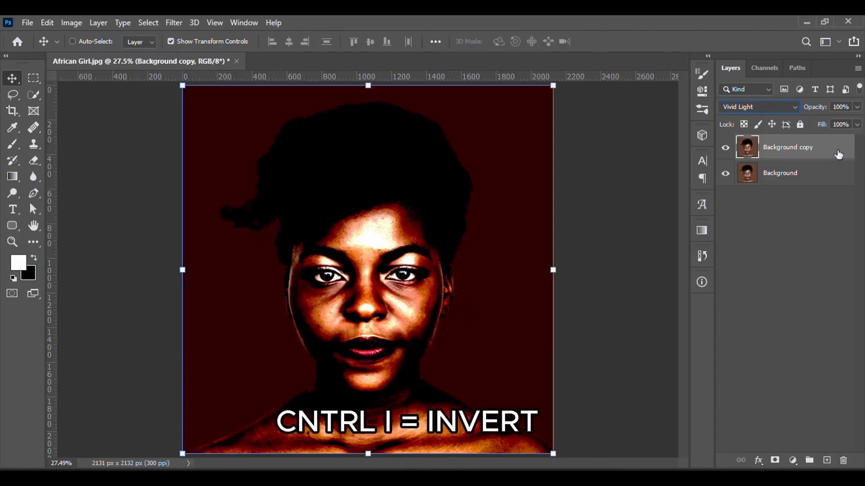
- Invert the Background copy layer and apply a High Pass filter to it with a radius of about 23.5 pixels
key(ctrl+i)
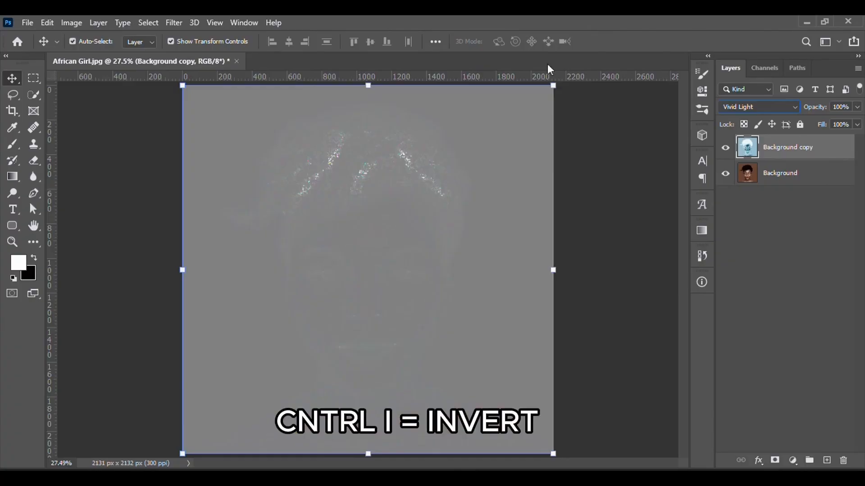
click(173, 23)
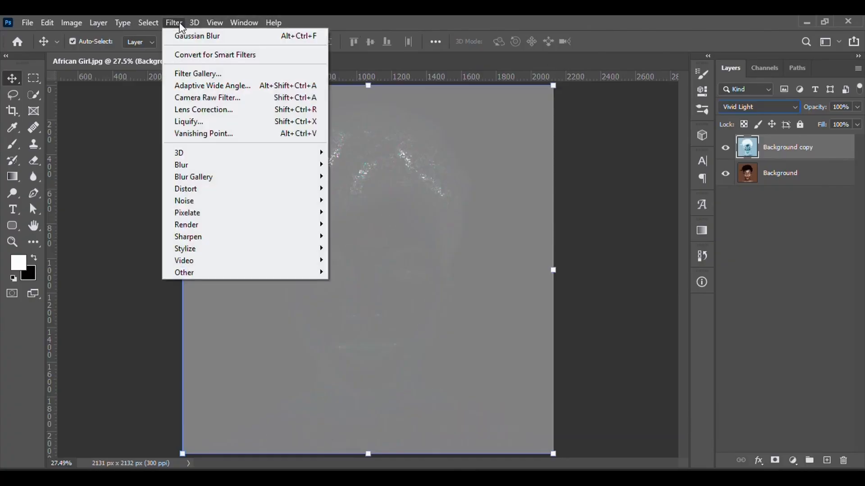
mouse_move(288, 273)
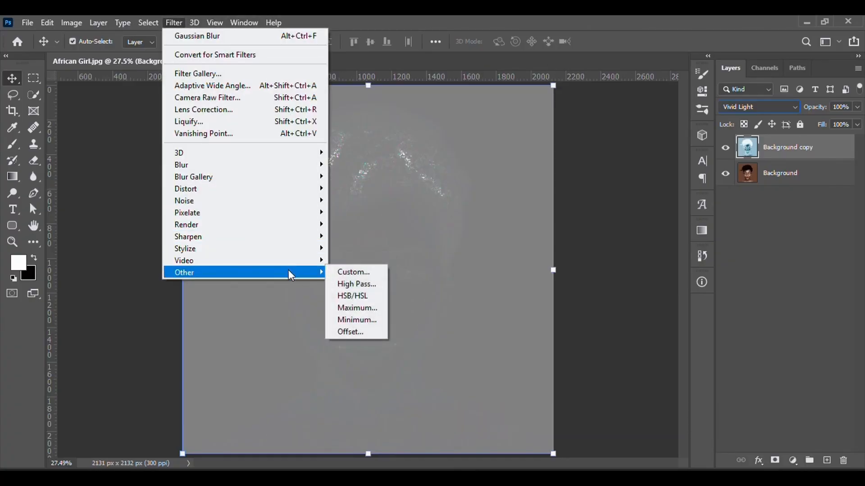
click(358, 284)
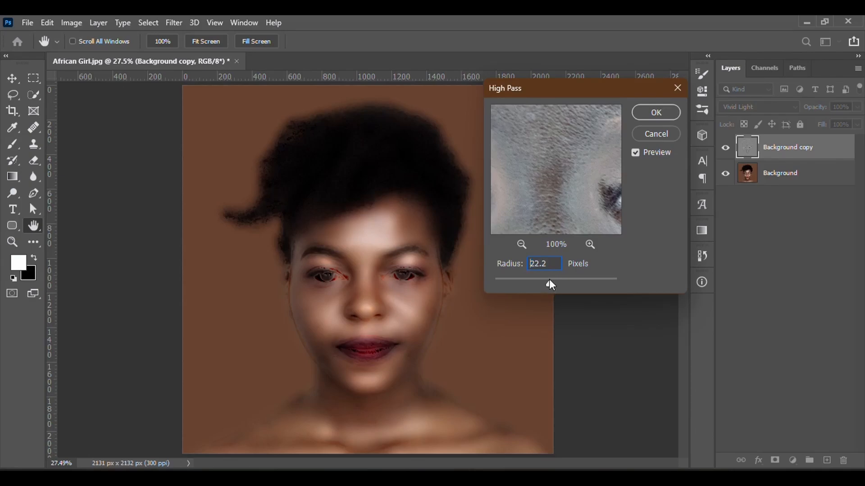
drag(550, 283, 604, 285)
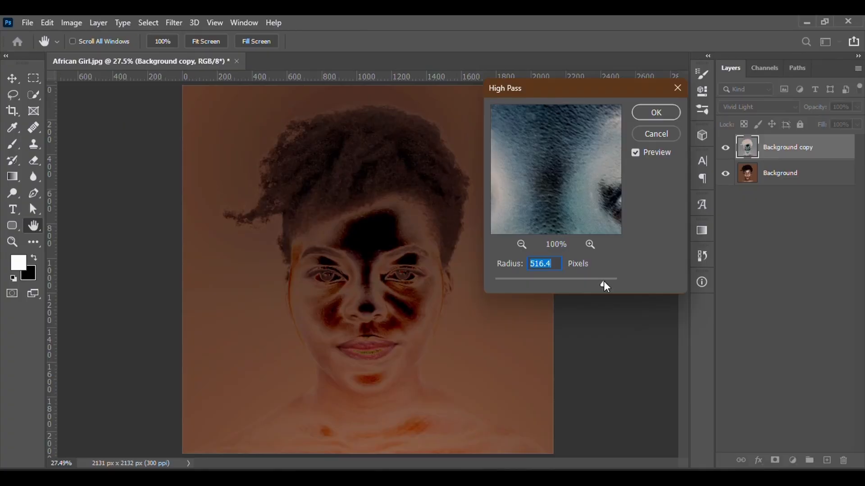
drag(603, 283, 582, 288)
drag(509, 283, 497, 280)
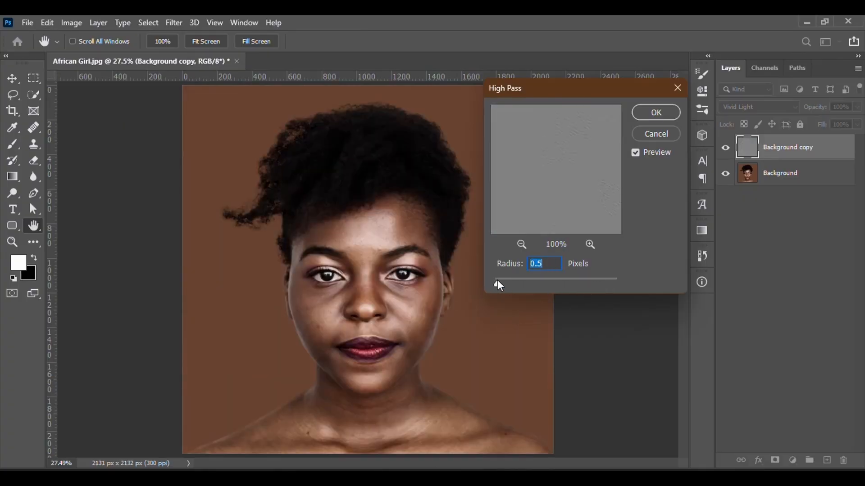
drag(496, 283, 517, 285)
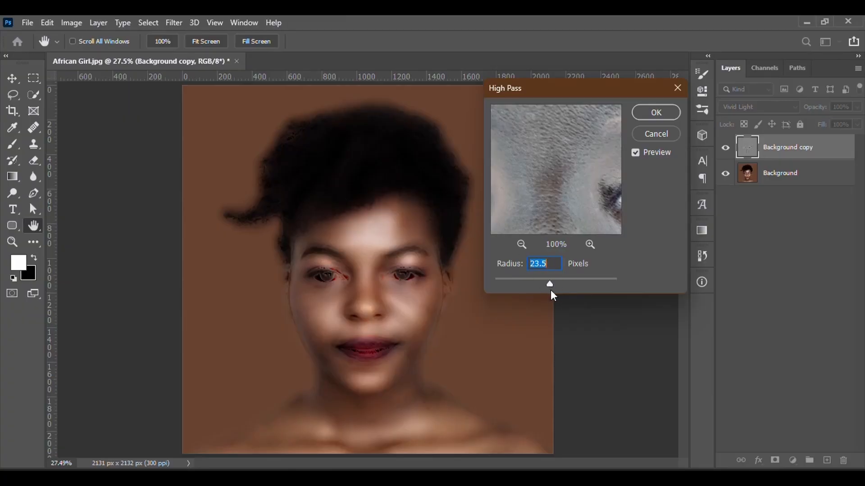
drag(550, 284, 550, 285)
click(664, 114)
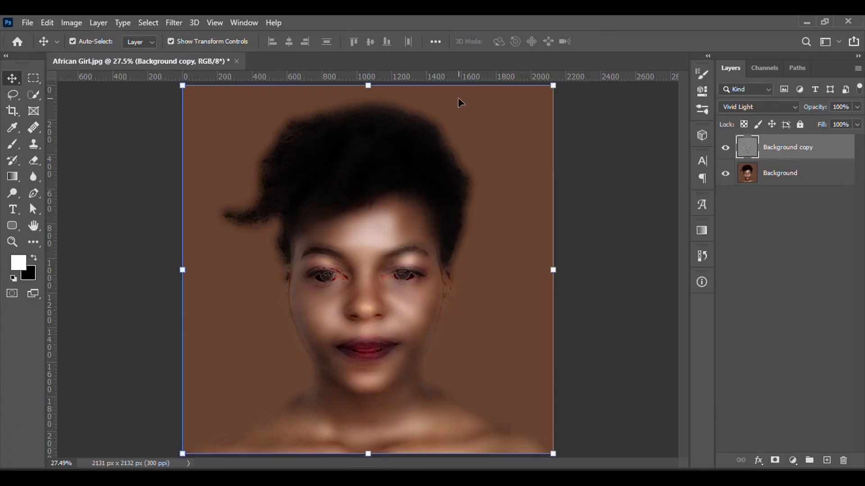
- Apply a Gaussian Blur with a radius of about 3 pixels to the Background copy layer
click(171, 21)
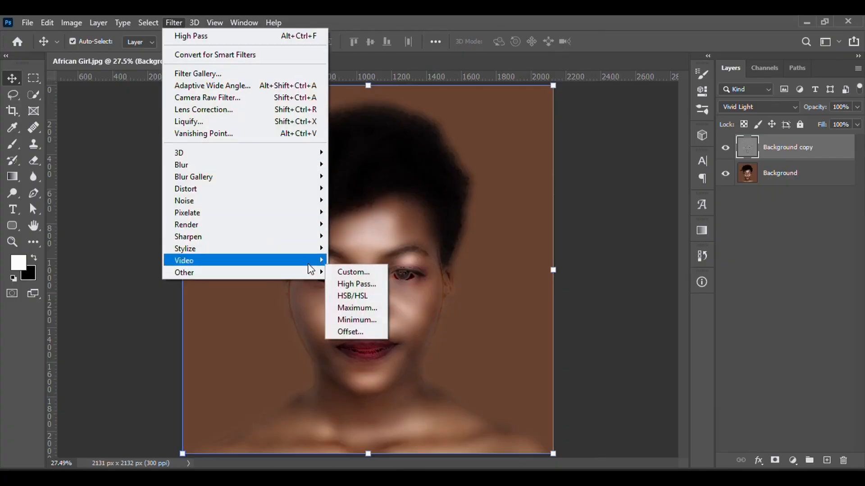
mouse_move(290, 168)
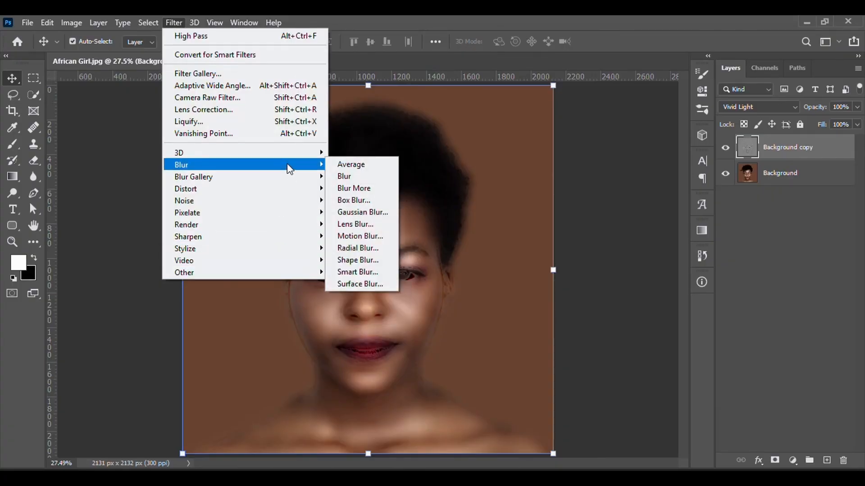
click(354, 210)
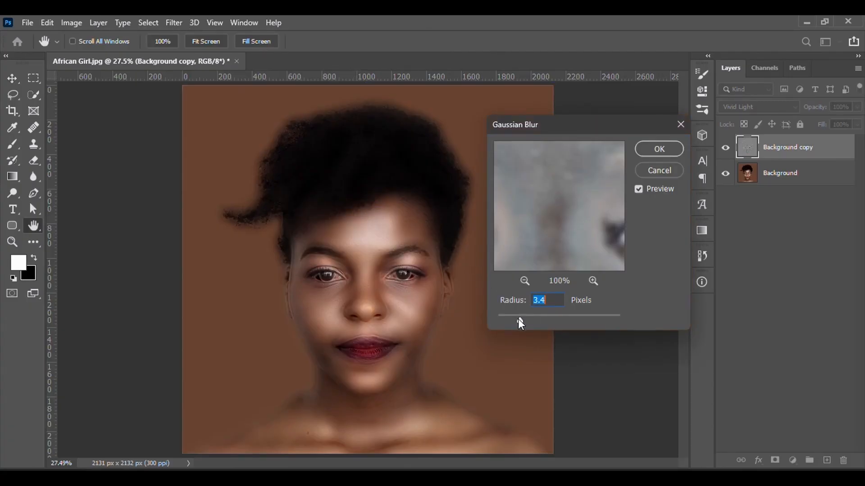
drag(520, 321, 613, 319)
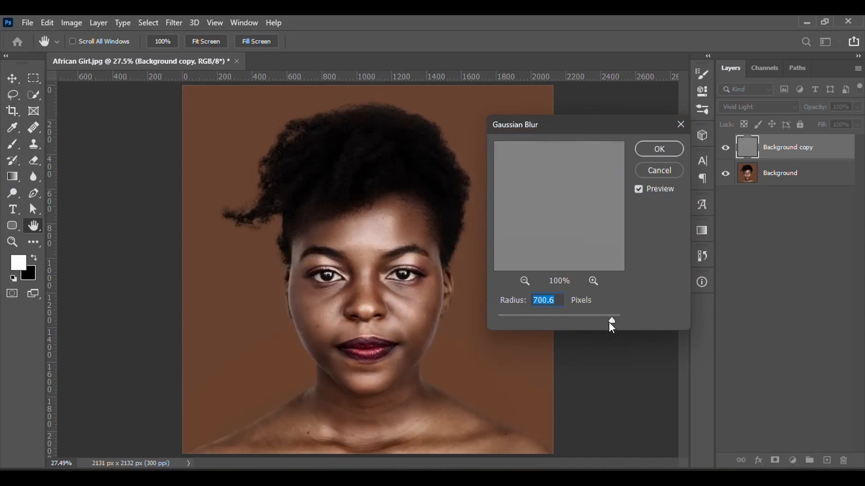
drag(609, 322, 519, 322)
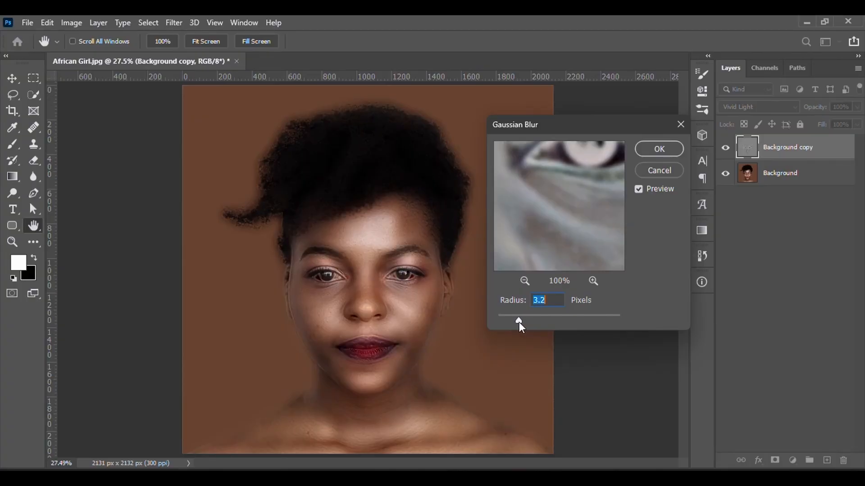
drag(517, 323, 517, 322)
click(663, 150)
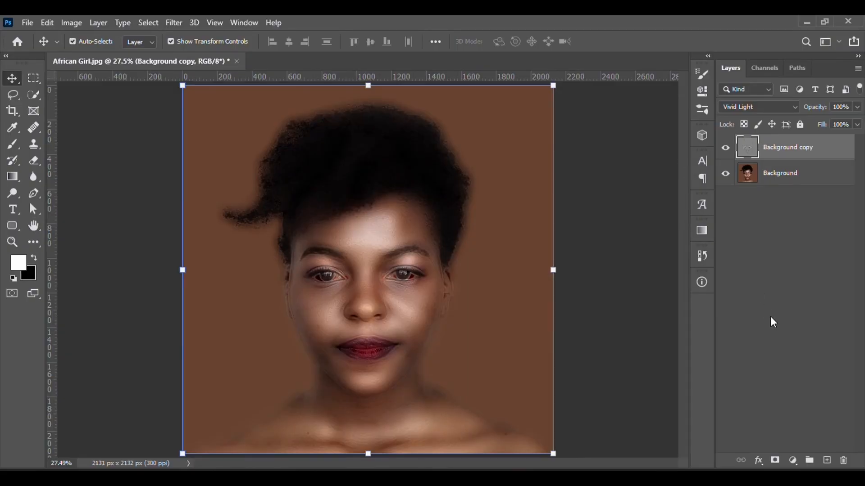
- Add a layer mask to the Background copy layer and invert the mask to black
click(774, 460)
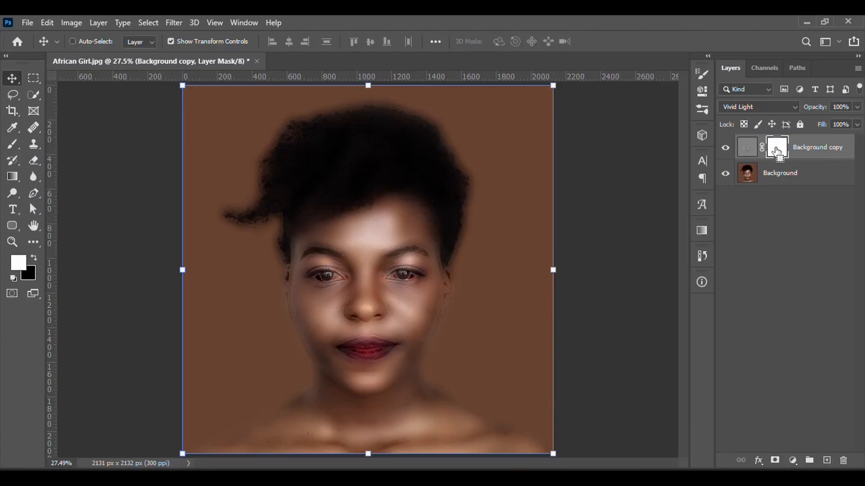
key(ctrl+i)
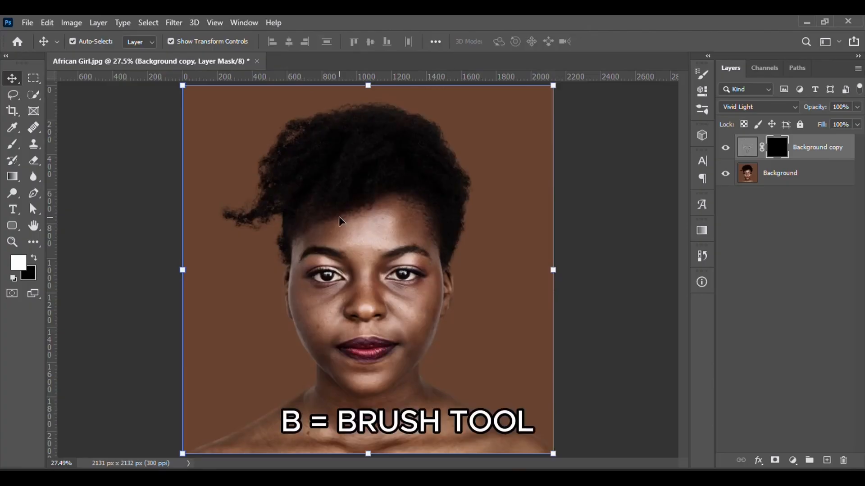
- Paint white on the layer mask over the forehead with the 150 px hard round Brush to smooth the skin there
key(b)
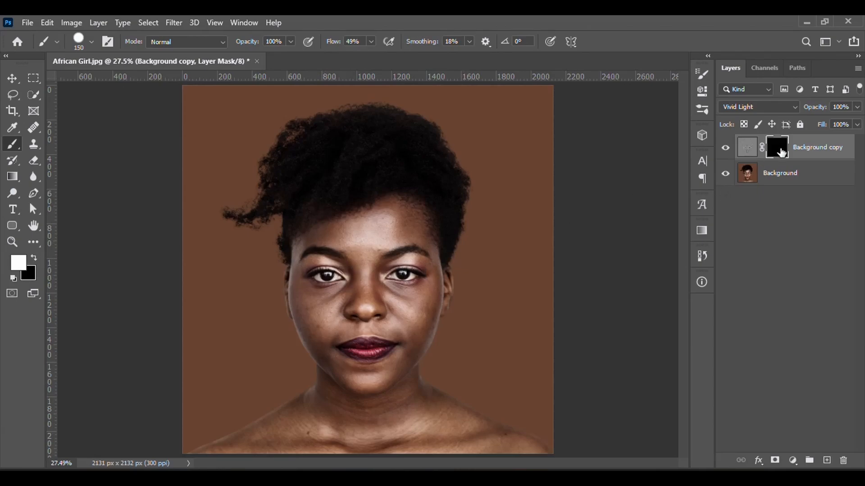
click(33, 259)
key(ctrl+plus)
key(ctrl+plus)
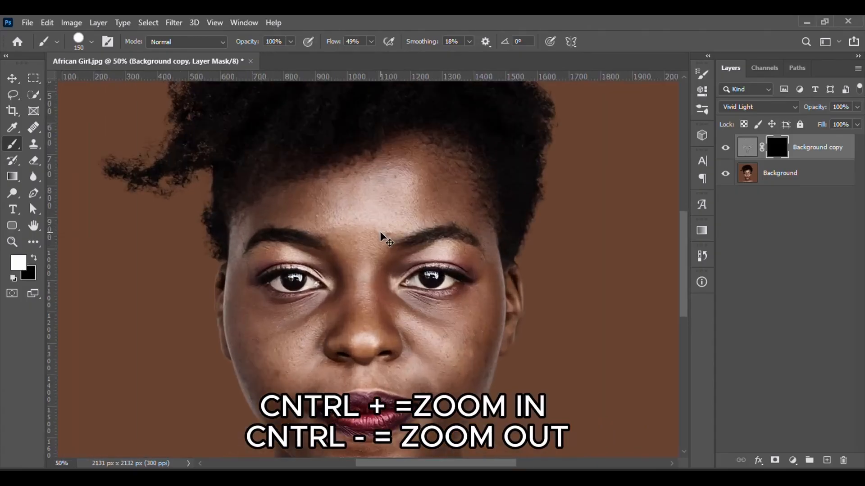
key(ctrl+plus)
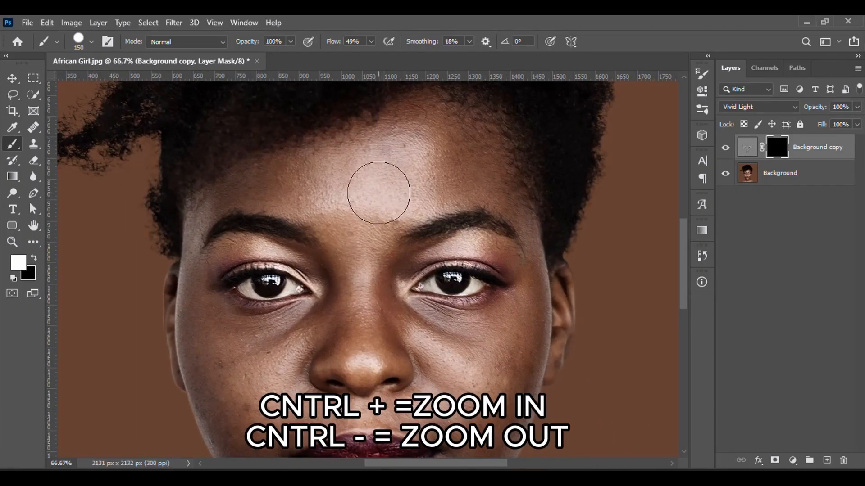
mouse_move(327, 174)
mouse_down()
mouse_move(403, 156)
mouse_move(365, 178)
mouse_move(245, 188)
mouse_move(312, 186)
mouse_move(362, 204)
mouse_move(354, 250)
mouse_move(333, 190)
mouse_move(399, 191)
mouse_move(447, 172)
mouse_move(423, 177)
mouse_move(368, 216)
mouse_move(382, 218)
mouse_move(445, 177)
mouse_move(410, 166)
mouse_move(332, 174)
mouse_up()
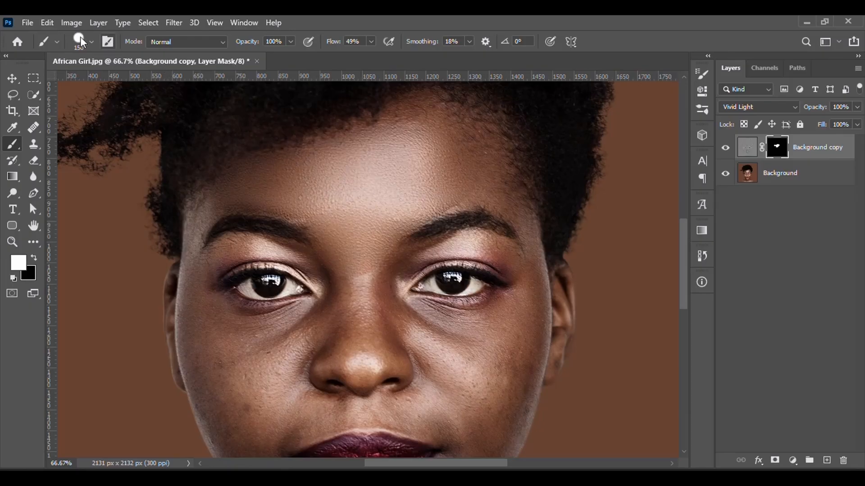
- Switch to the Soft Round Pressure Opacity and Flow brush at 150 px and paint white on the mask over the image's left cheek
click(77, 38)
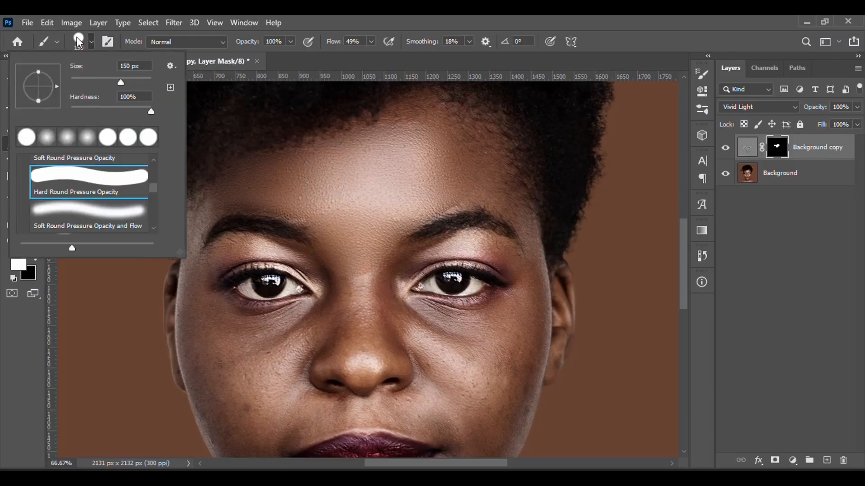
click(124, 225)
click(268, 352)
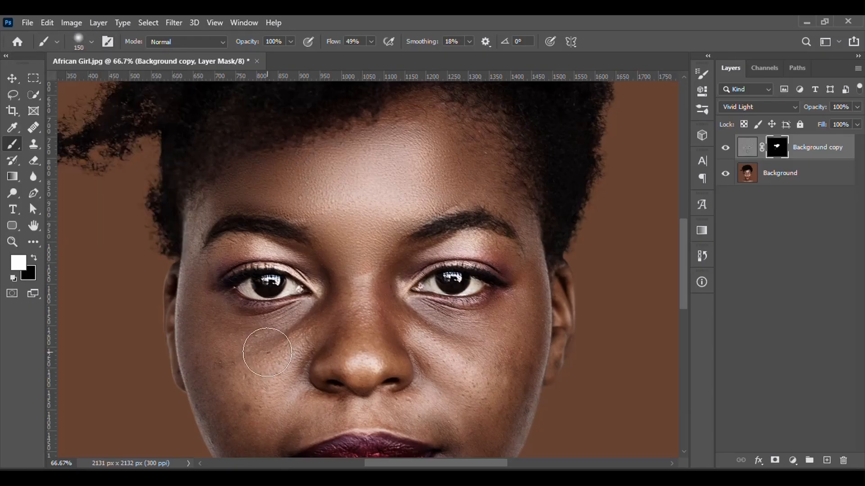
mouse_move(267, 352)
mouse_down()
mouse_move(317, 326)
mouse_move(276, 351)
mouse_move(193, 318)
mouse_move(183, 257)
mouse_move(222, 389)
mouse_move(329, 310)
mouse_move(371, 258)
mouse_move(362, 348)
mouse_move(367, 239)
mouse_move(348, 284)
mouse_move(340, 235)
mouse_move(297, 162)
mouse_move(274, 170)
mouse_move(419, 190)
mouse_move(467, 170)
mouse_move(513, 355)
mouse_up()
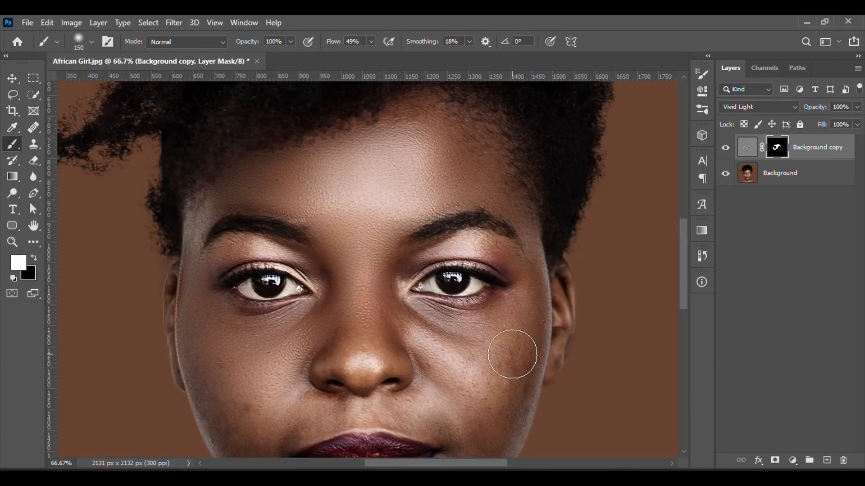
- Paint white on the layer mask over the other cheek, around the mouth and over the chin to smooth the lower face
scroll(513, 355, down, 3)
mouse_move(455, 284)
mouse_down()
mouse_move(481, 328)
mouse_move(210, 256)
mouse_up()
scroll(209, 256, down, 3)
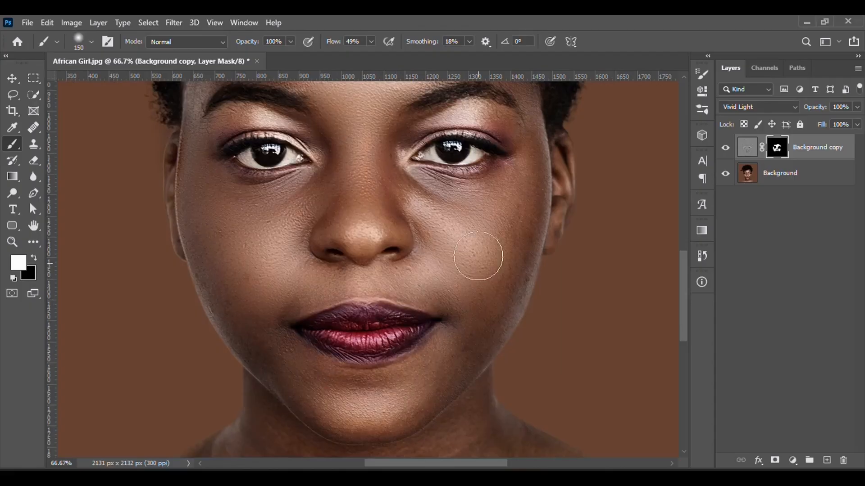
scroll(293, 258, down, 3)
scroll(251, 280, up, 3)
scroll(181, 207, up, 3)
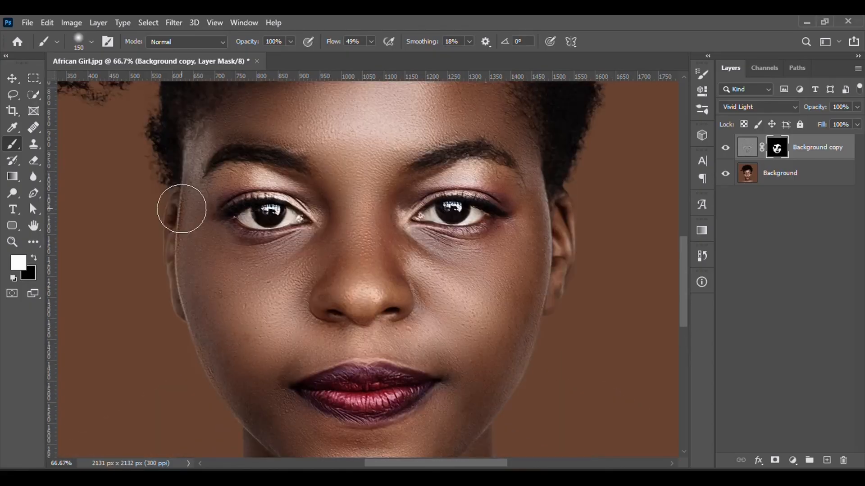
- Reduce the brush to 90 px and paint white on the mask over the neck, upper chest and the image's left shoulder
key(bracketleft)
key(bracketleft)
key(bracketleft)
scroll(425, 300, down, 10)
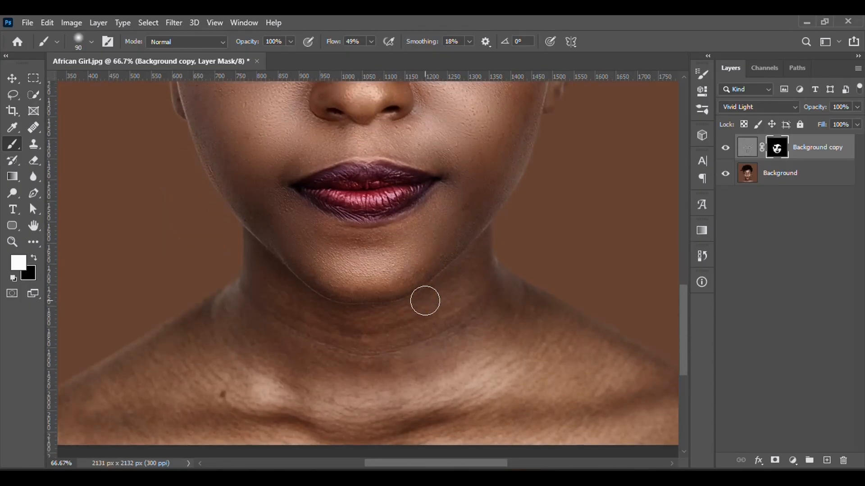
scroll(426, 300, up, 3)
scroll(355, 284, left, 3)
mouse_move(213, 366)
mouse_down()
mouse_move(276, 417)
mouse_move(410, 410)
mouse_up()
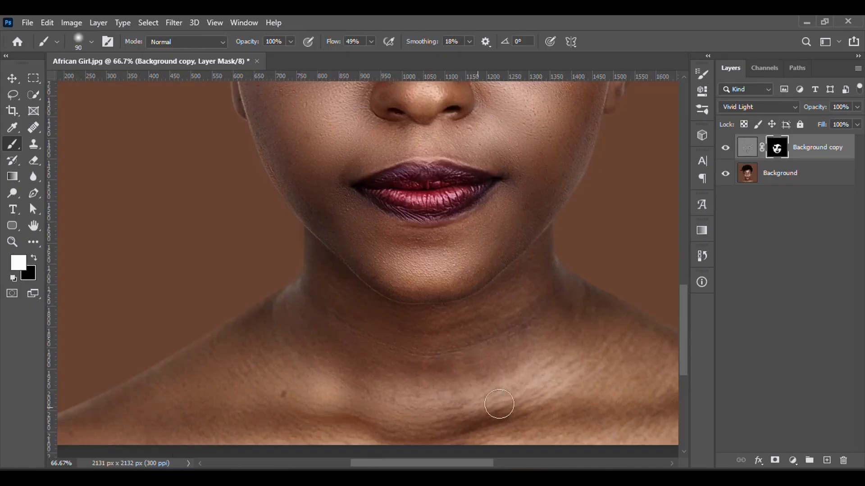
- Paint white on the layer mask over the rest of the chest and the image's right shoulder
scroll(577, 307, right, 2)
scroll(465, 325, right, 5)
scroll(465, 324, down, 4)
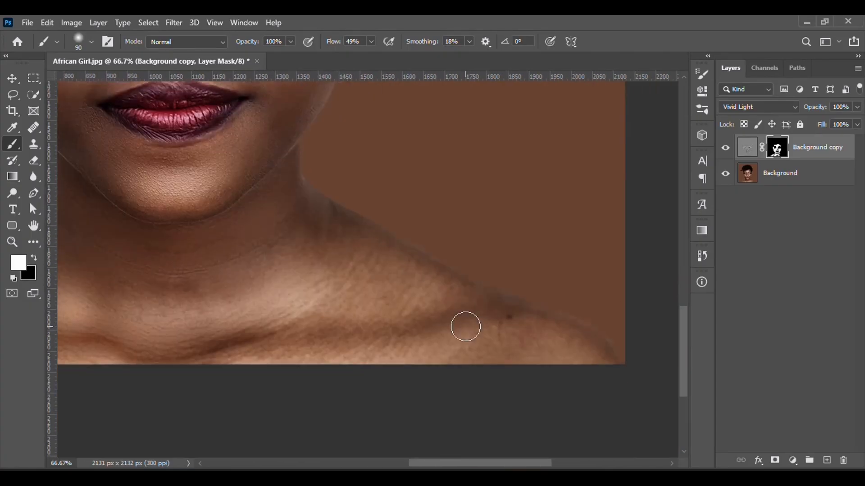
scroll(225, 304, down, 1)
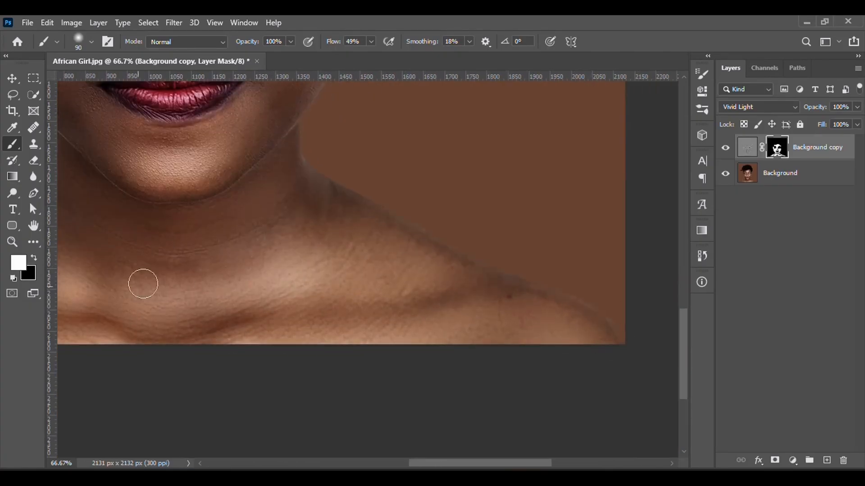
scroll(271, 235, left, 3)
scroll(286, 229, left, 1)
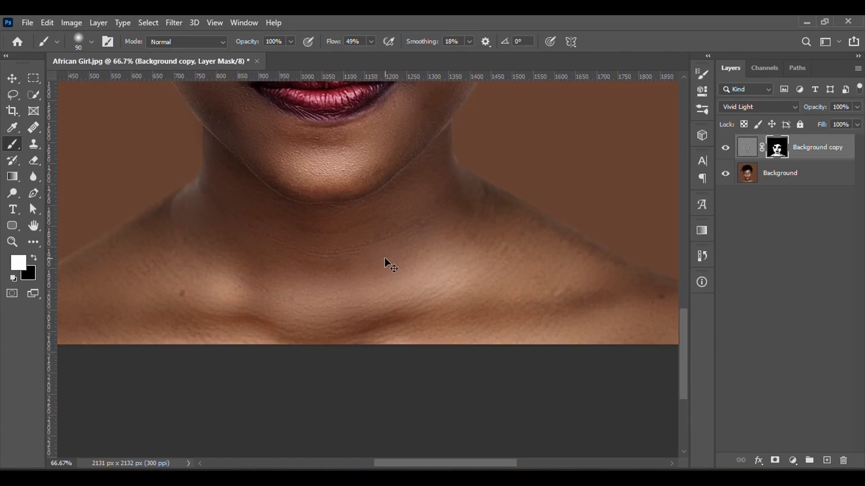
- Compare the whole portrait before and after smoothing by toggling the Background copy layer's visibility, leaving it shown, and deselect the layer
key(ctrl+0)
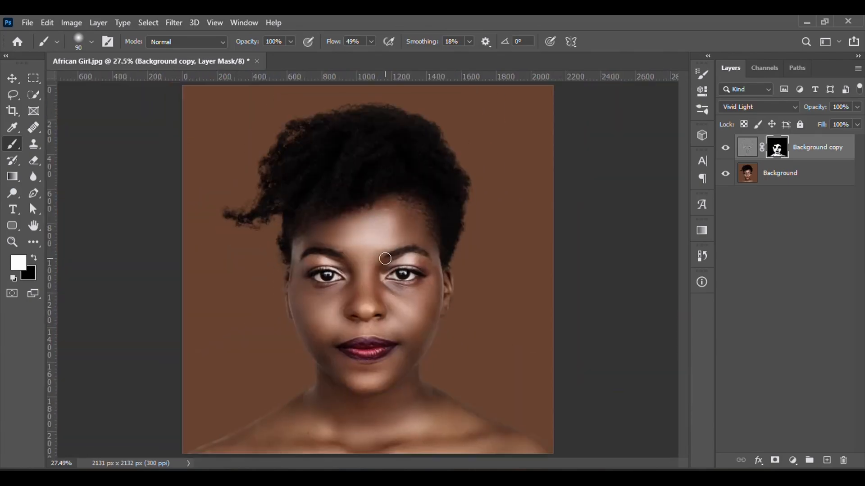
key(v)
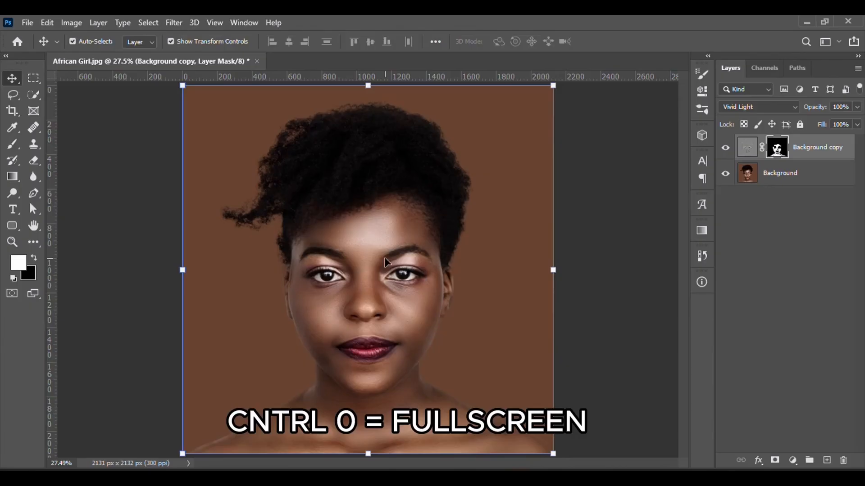
key(ctrl)
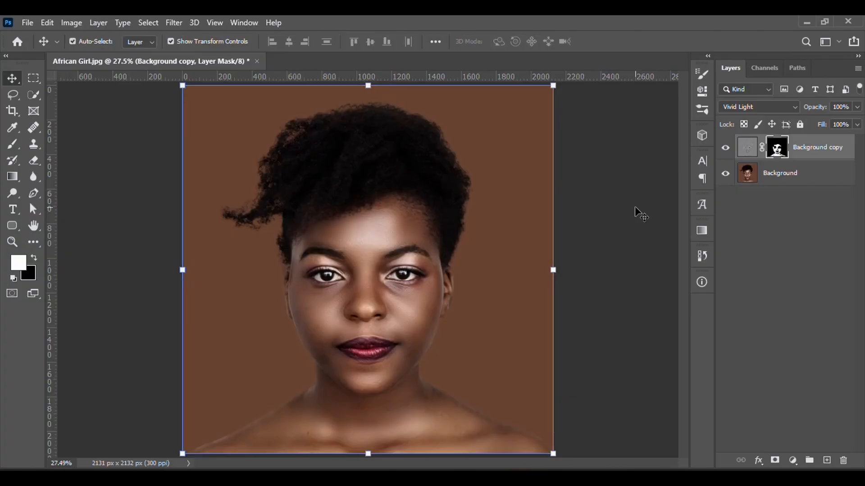
click(726, 148)
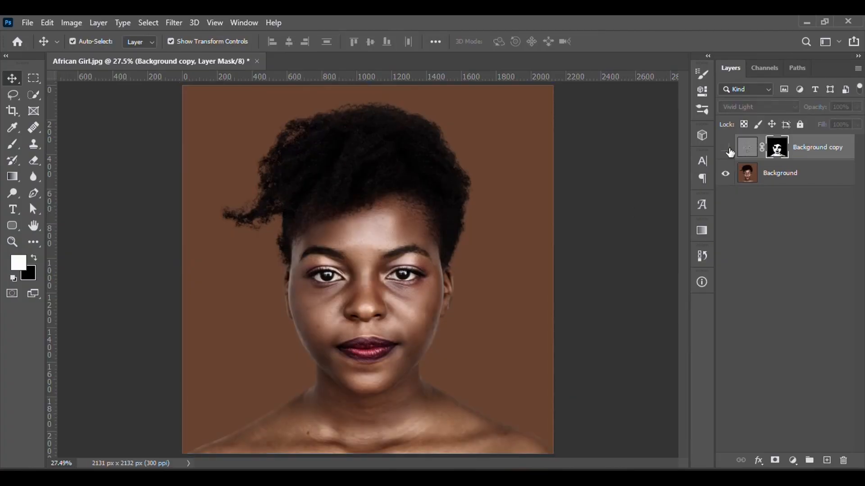
click(727, 149)
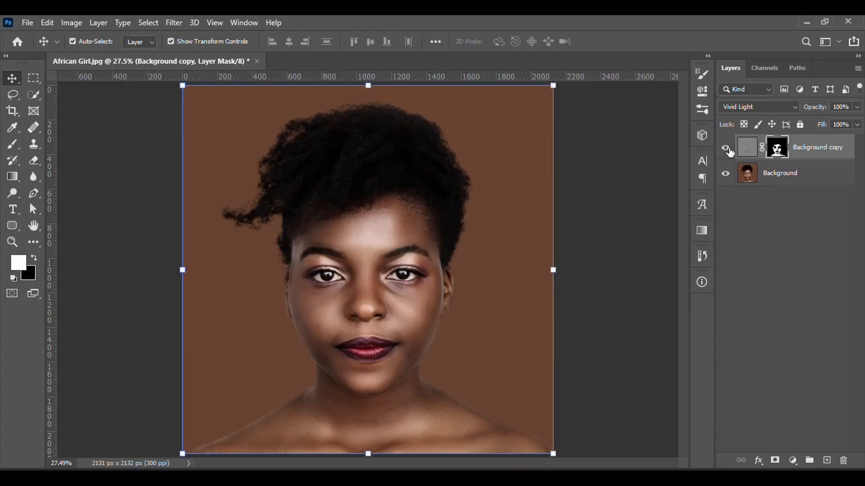
click(727, 149)
click(726, 148)
click(600, 188)
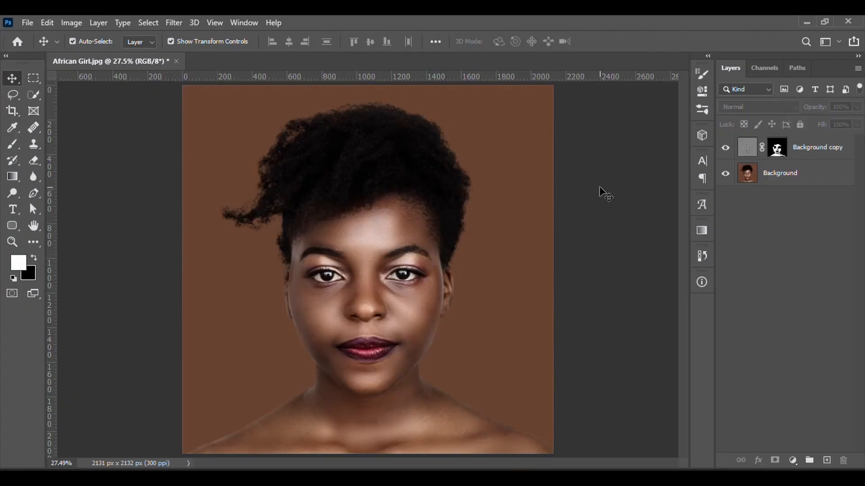
- Examine the smoothed skin at 50% zoom across the face, neck, shoulders and forehead
key(ctrl+plus)
key(ctrl+plus)
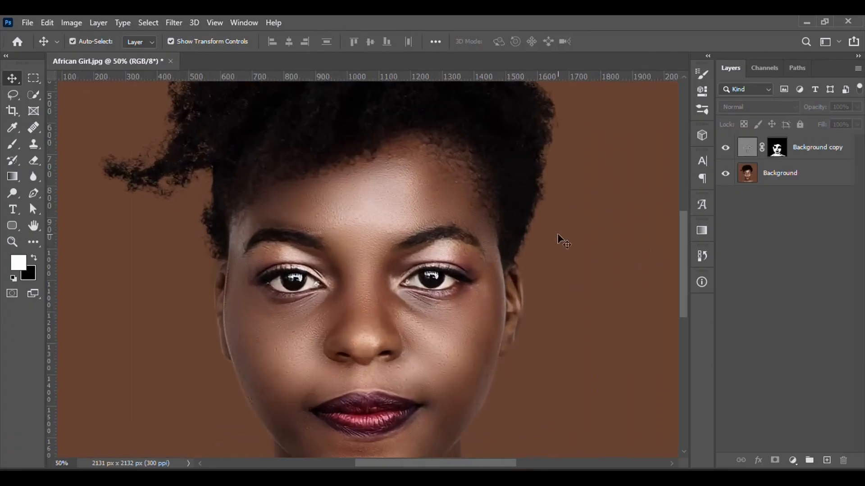
drag(459, 299, 506, 218)
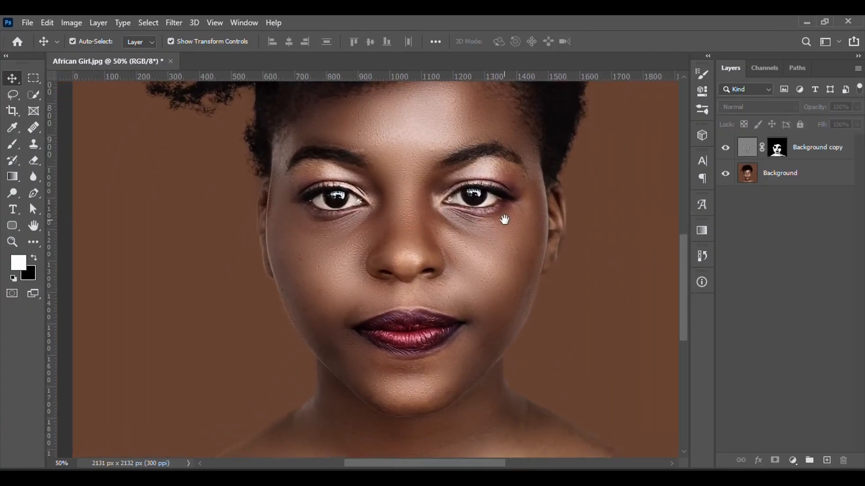
drag(517, 310, 490, 245)
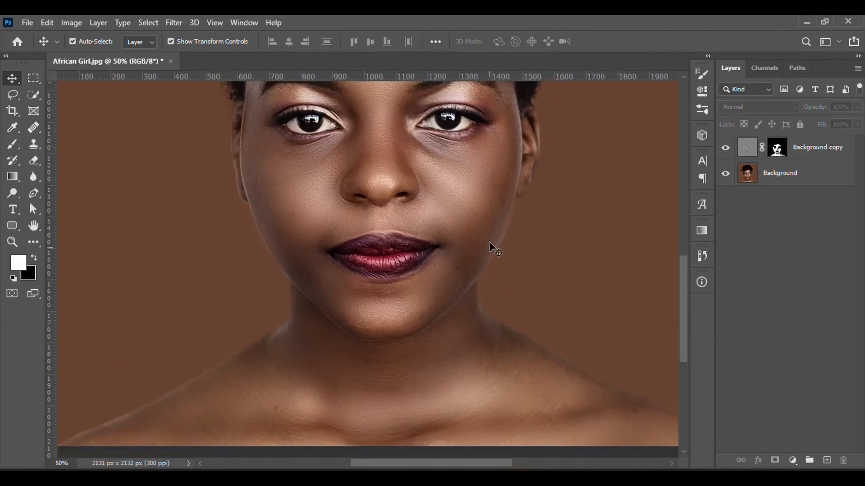
drag(388, 286, 375, 340)
drag(424, 231, 412, 303)
drag(473, 199, 505, 274)
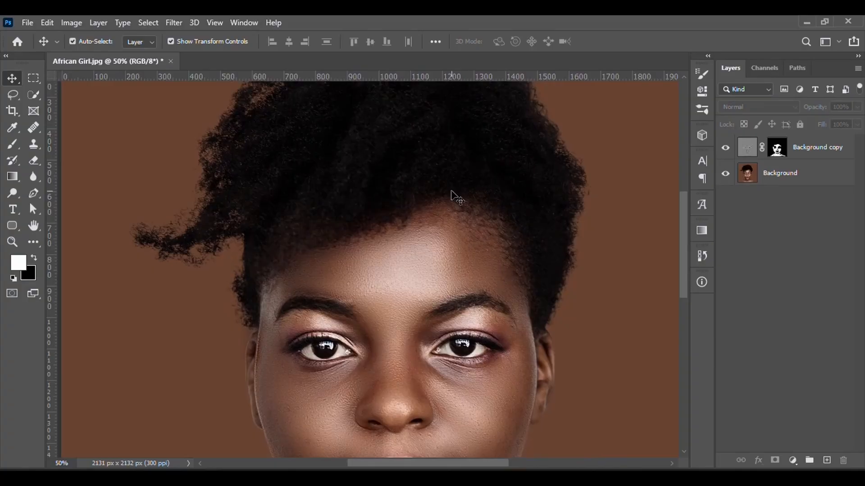
drag(452, 195, 457, 135)
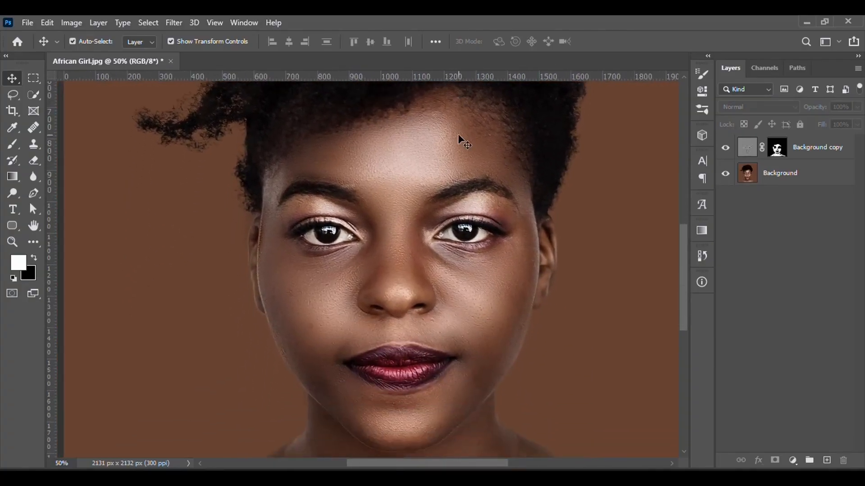